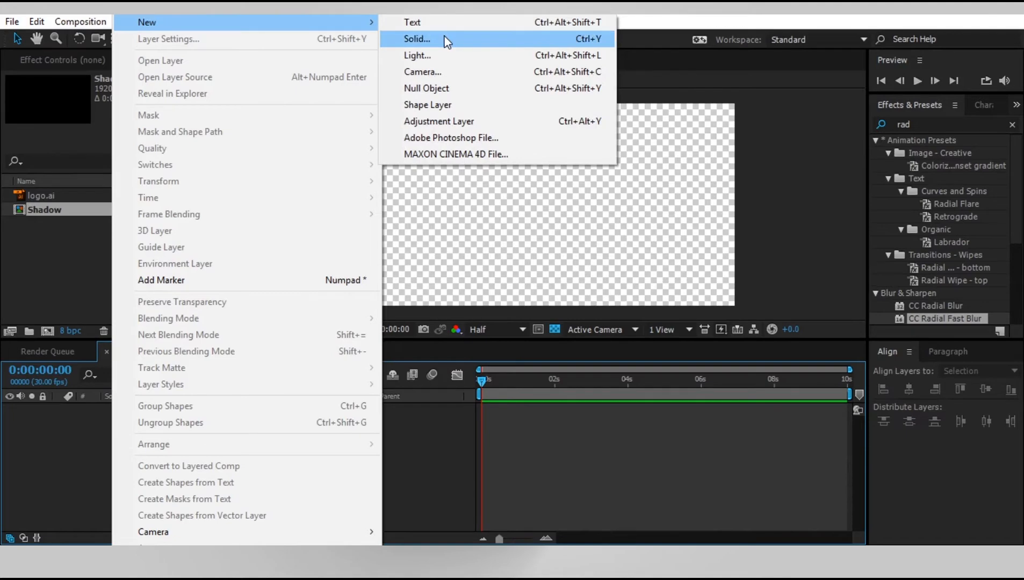
# Create a white 1920 x 1080 px solid layer named Background in the Shadow composition.
pyautogui.click(417, 39)
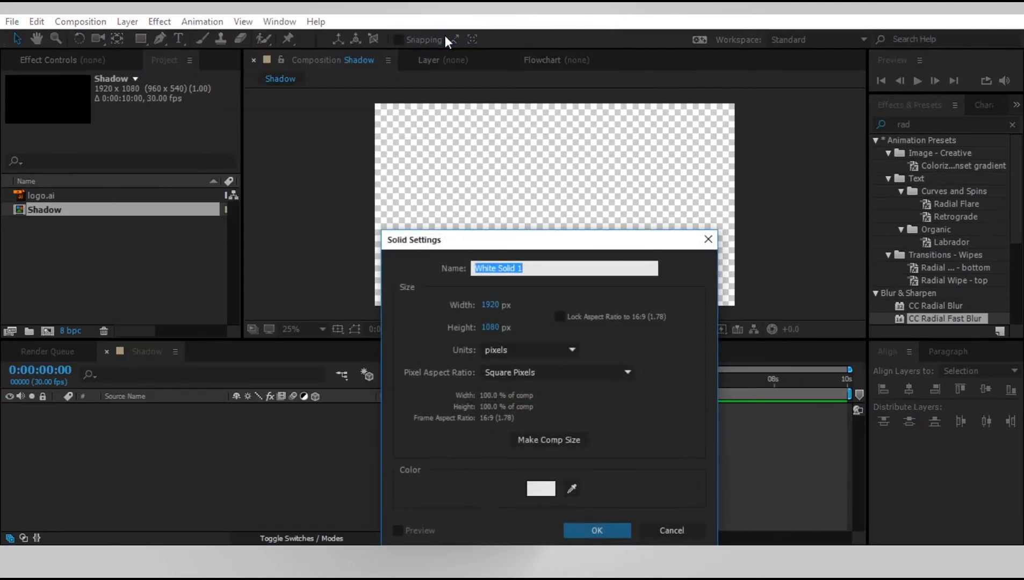
pyautogui.write('Back')
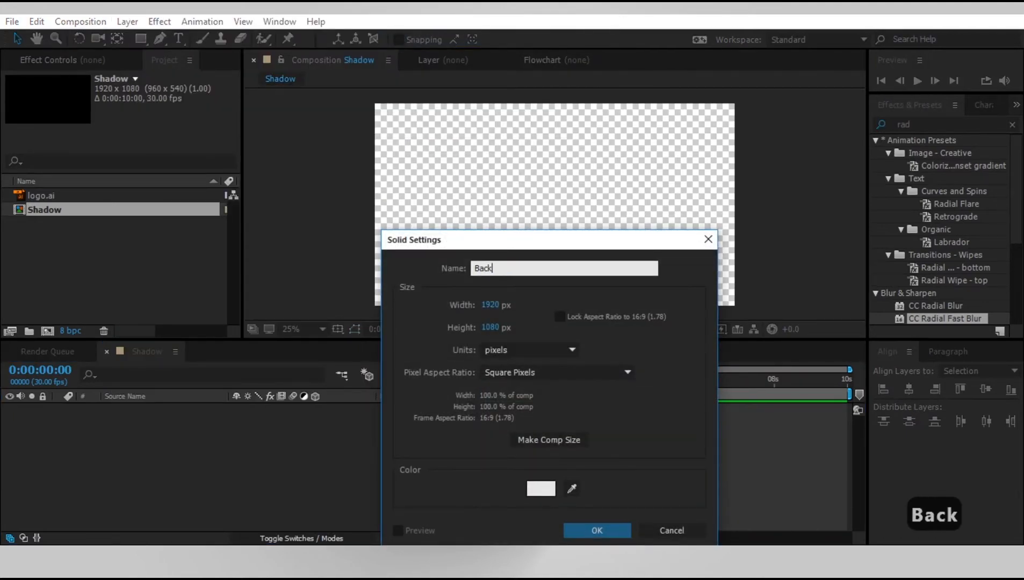
pyautogui.write('ground')
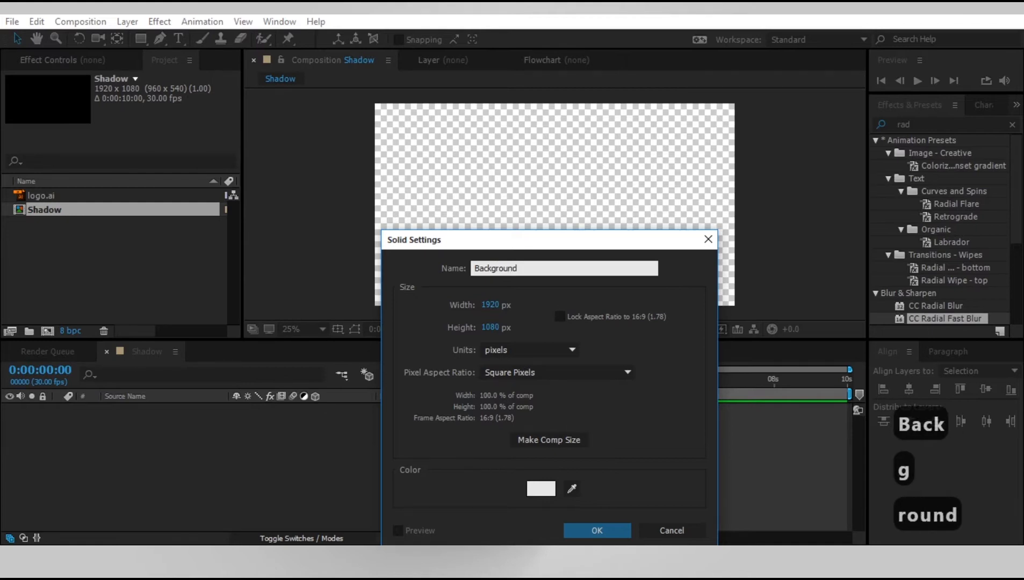
pyautogui.press('Return')
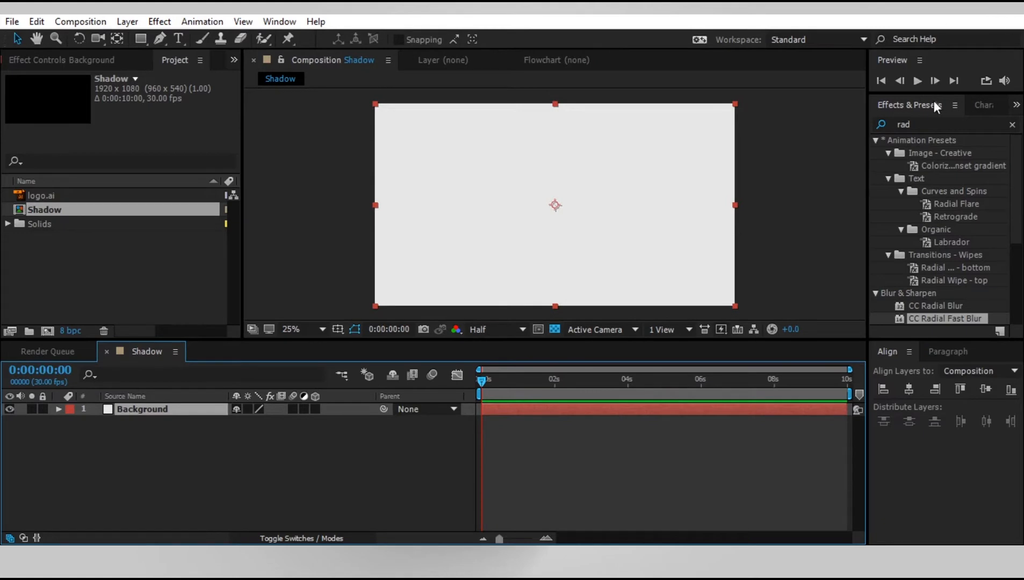
# Apply a Gradient Ramp effect to the Background layer as a white-centred Radial Ramp, blended 87% with the original.
pyautogui.click(908, 124)
pyautogui.write('gra')
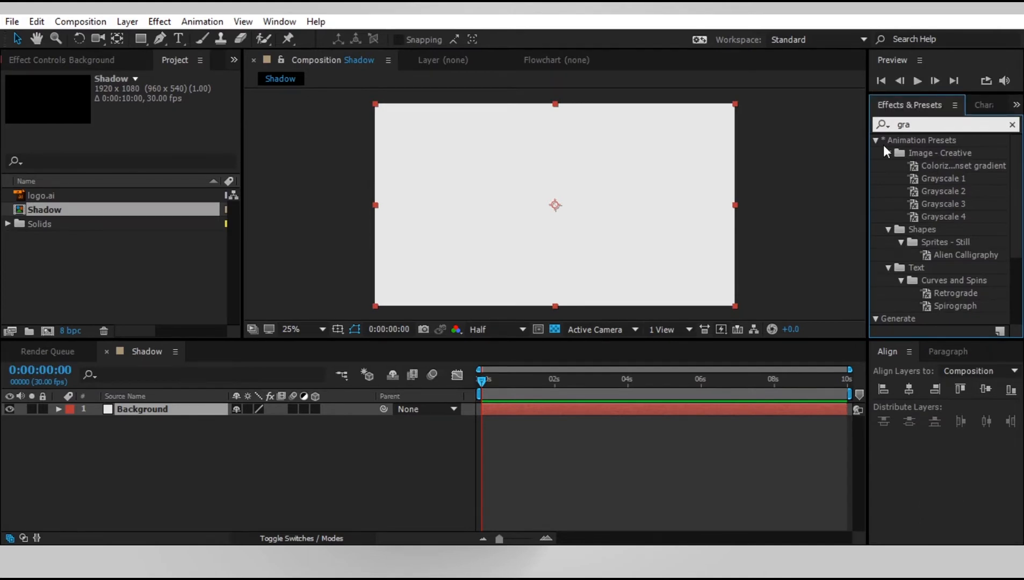
pyautogui.write('d')
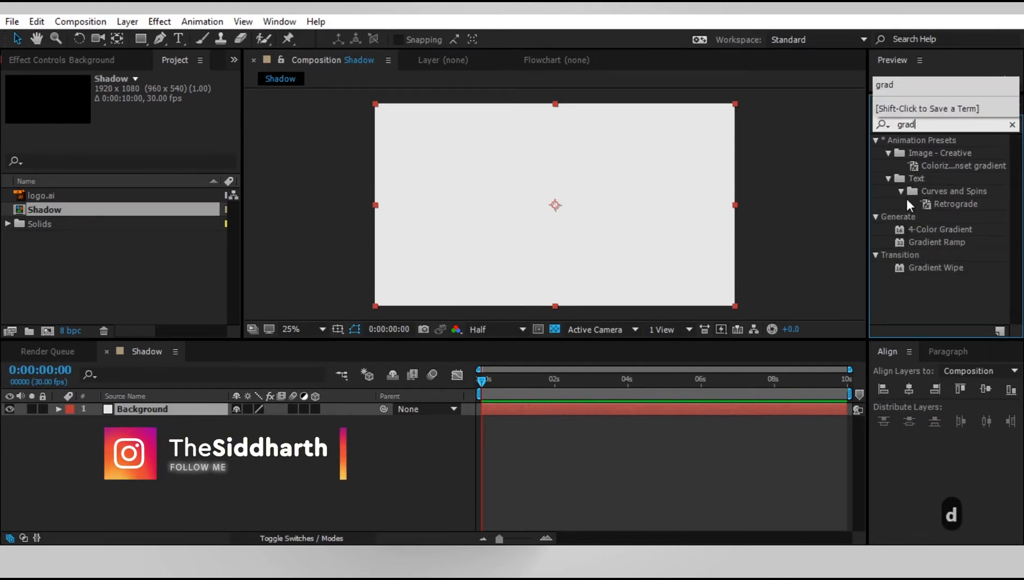
pyautogui.moveTo(925, 242); pyautogui.dragTo(152, 411)
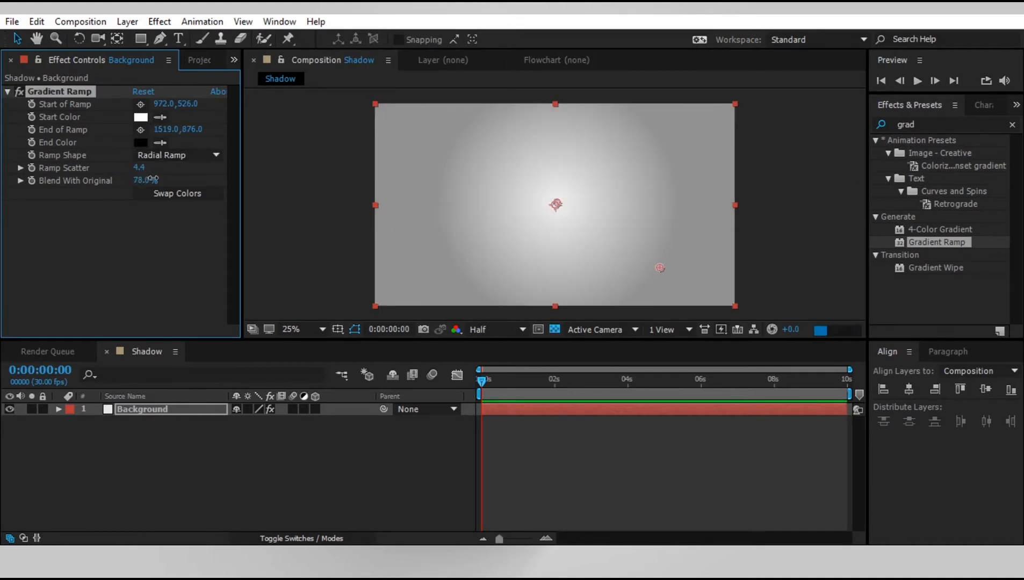
pyautogui.moveTo(141, 180)
pyautogui.mouseDown()
pyautogui.moveTo(157, 177)
pyautogui.moveTo(136, 166)
pyautogui.mouseUp()
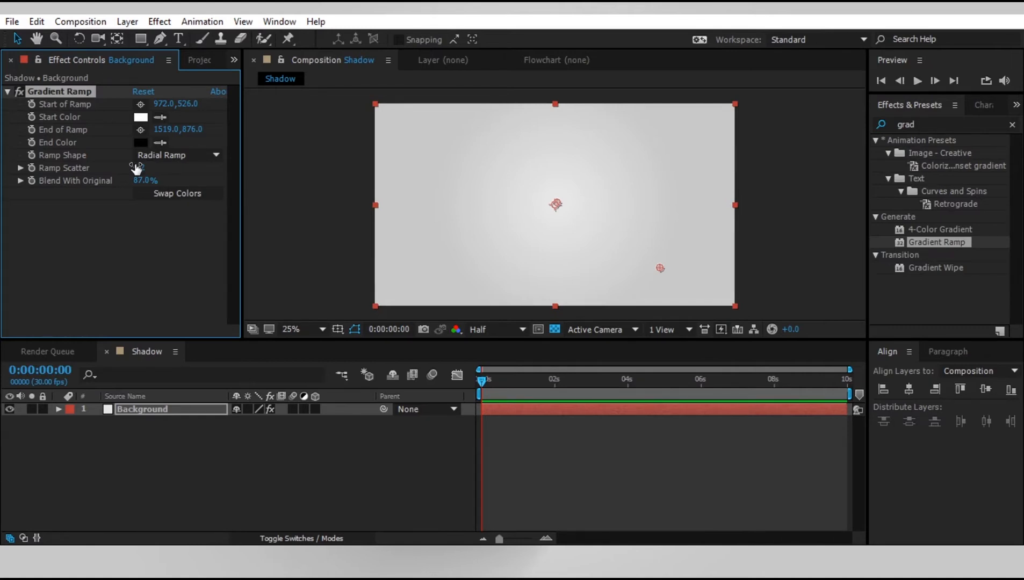
# Place logo.ai at the centre of the composition and create a shape layer from its vector artwork.
pyautogui.click(193, 62)
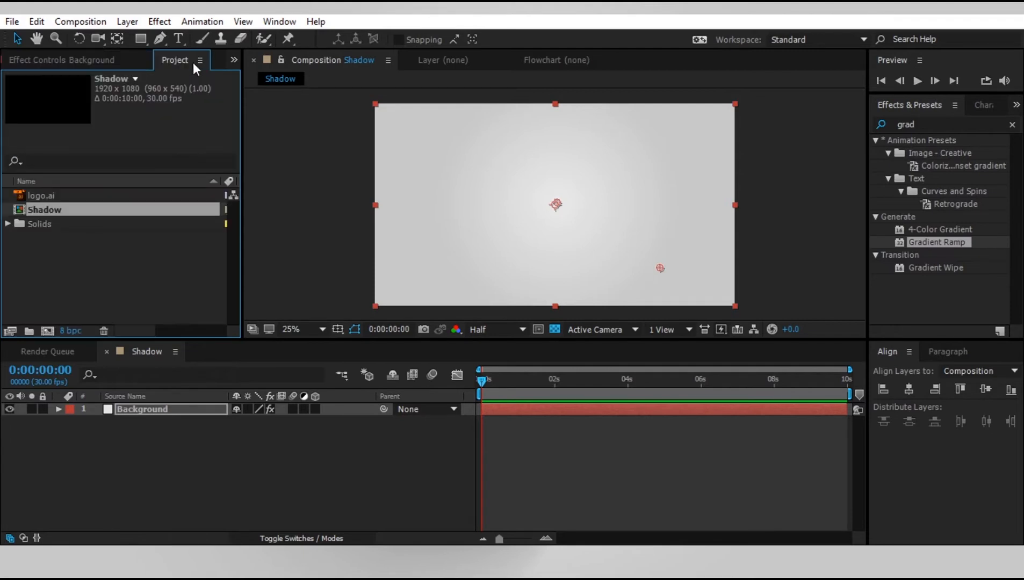
pyautogui.click(70, 197)
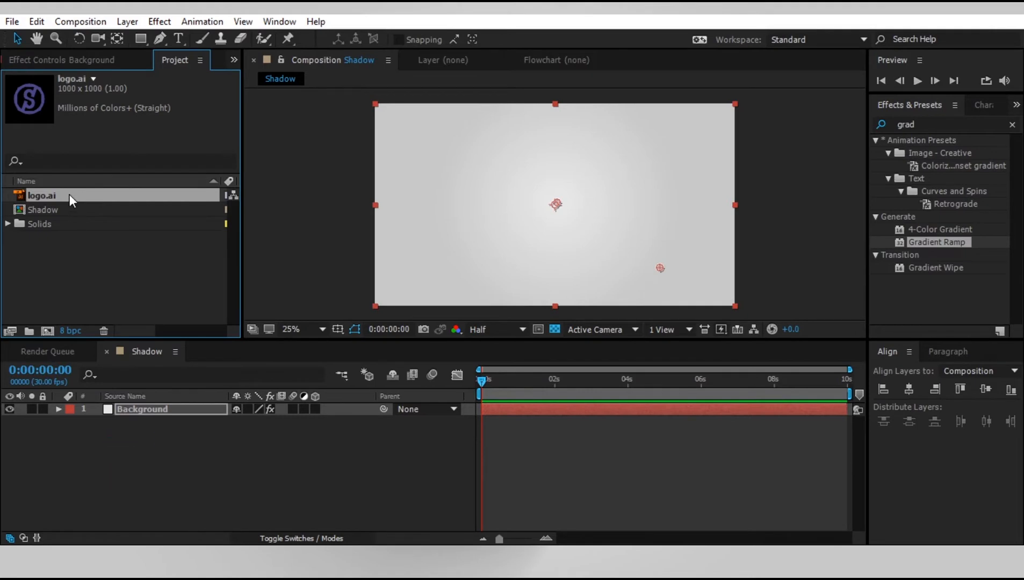
pyautogui.moveTo(69, 196); pyautogui.dragTo(556, 204)
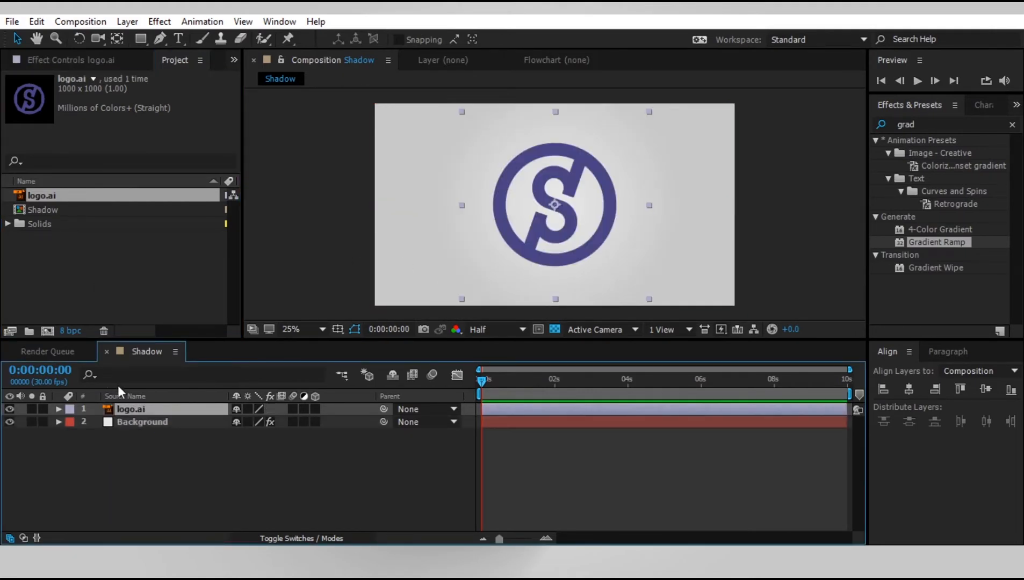
pyautogui.click(127, 21)
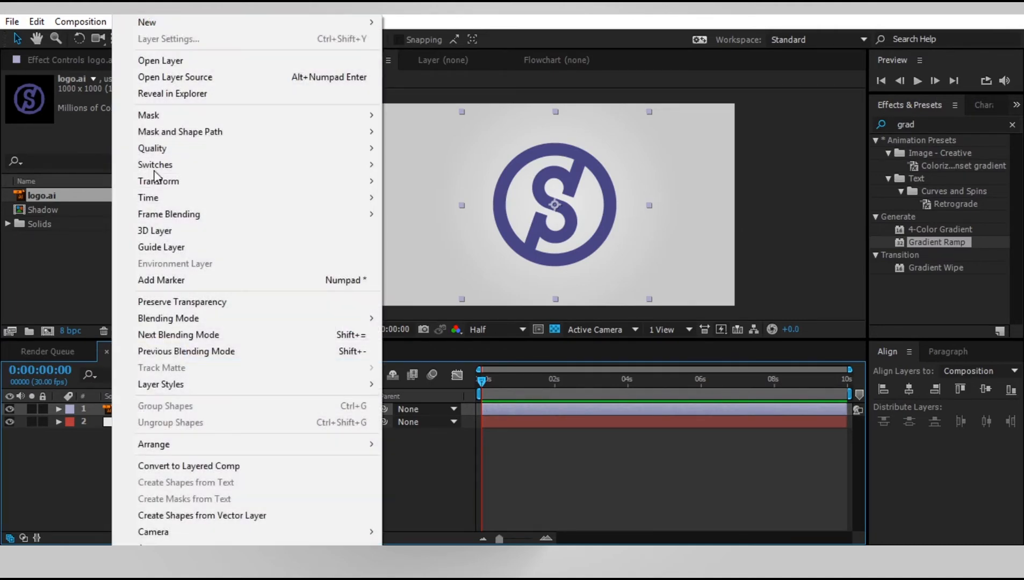
pyautogui.click(230, 519)
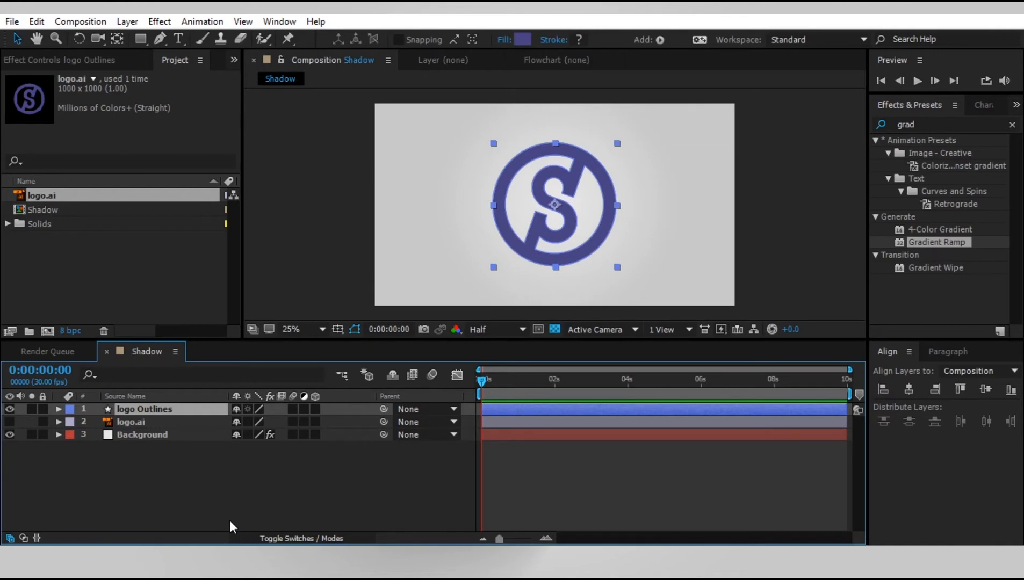
# Change the fill colour of the logo Outlines shape layer to a neutral, very light grey.
pyautogui.click(520, 39)
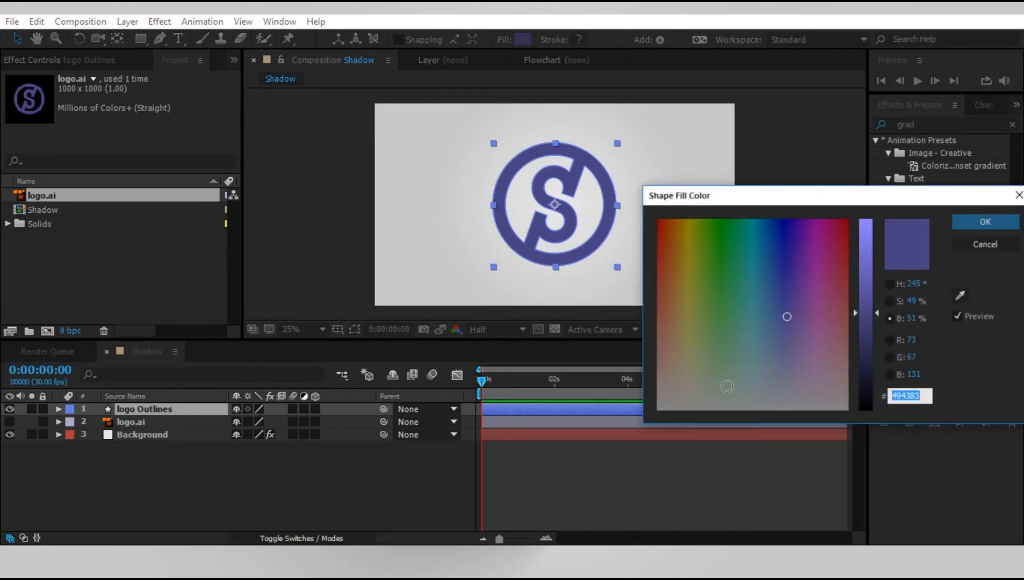
pyautogui.click(727, 387)
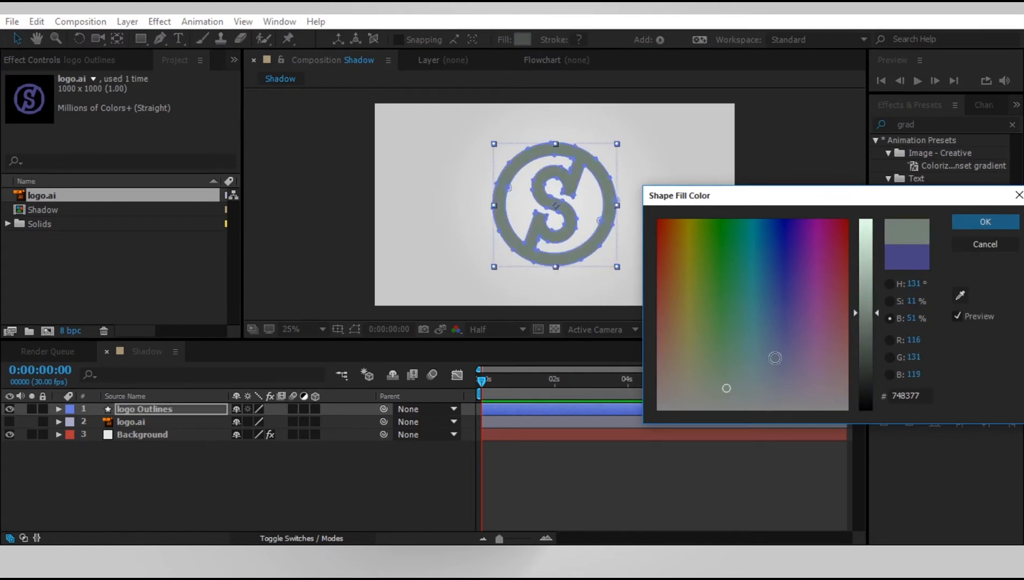
pyautogui.moveTo(729, 395); pyautogui.dragTo(655, 420)
pyautogui.moveTo(856, 352); pyautogui.dragTo(862, 238)
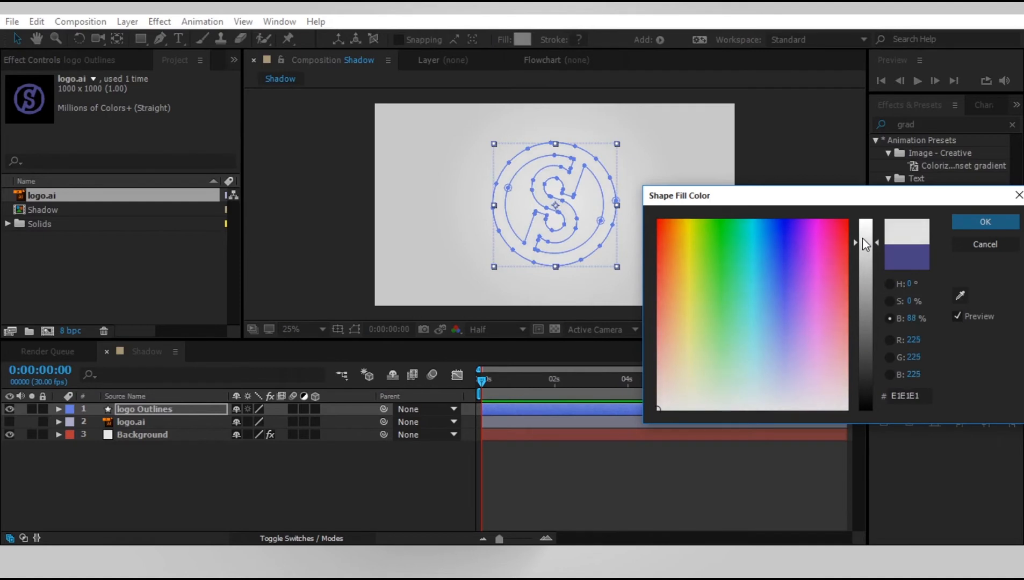
pyautogui.click(994, 224)
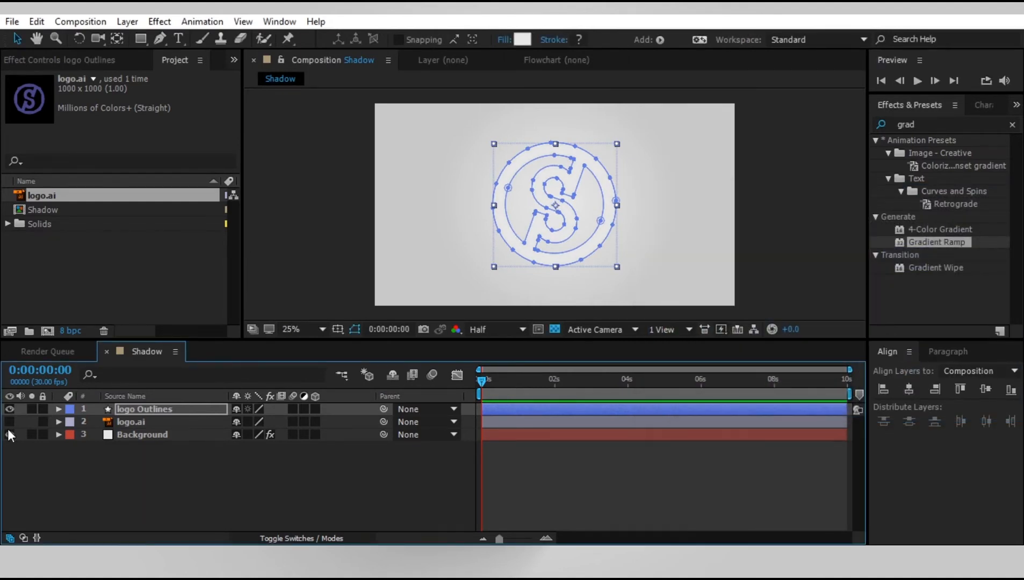
# Duplicate the logo Outlines layer, fill the copy with dark grey 252525 and move it beneath the original.
pyautogui.click(142, 409)
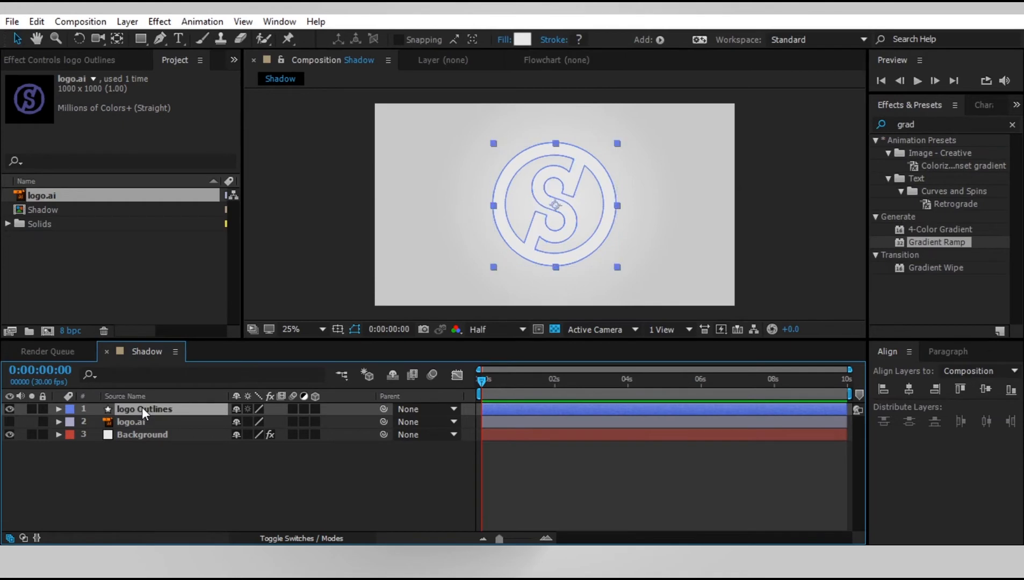
pyautogui.hotkey('ctrl', 'd')
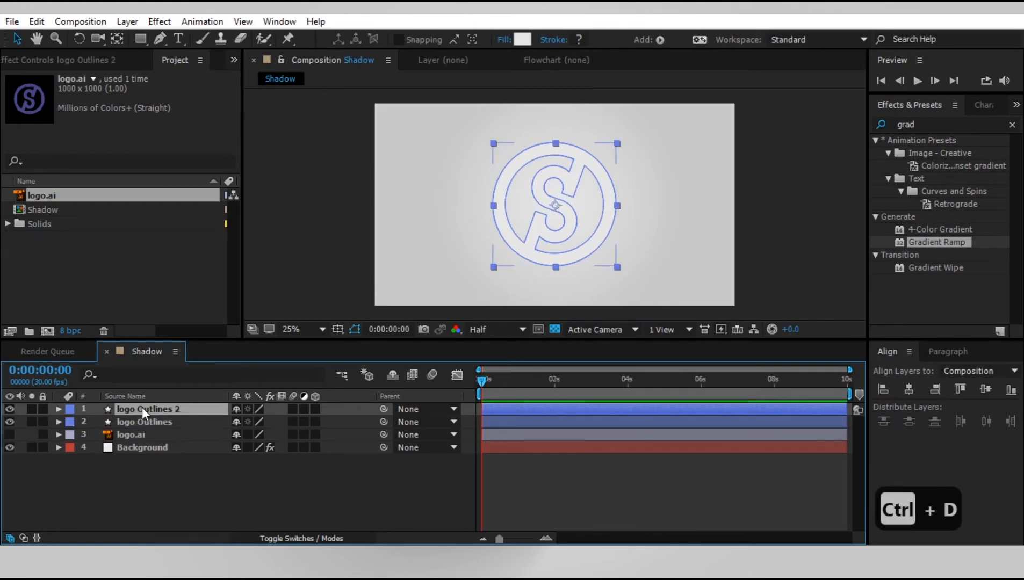
pyautogui.click(523, 39)
pyautogui.click(867, 349)
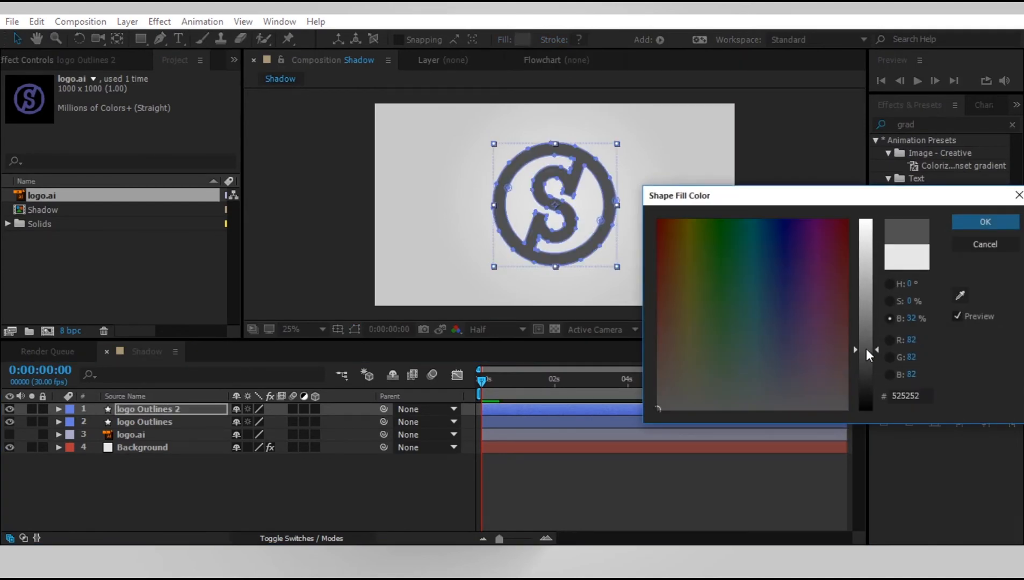
pyautogui.moveTo(867, 349); pyautogui.dragTo(866, 382)
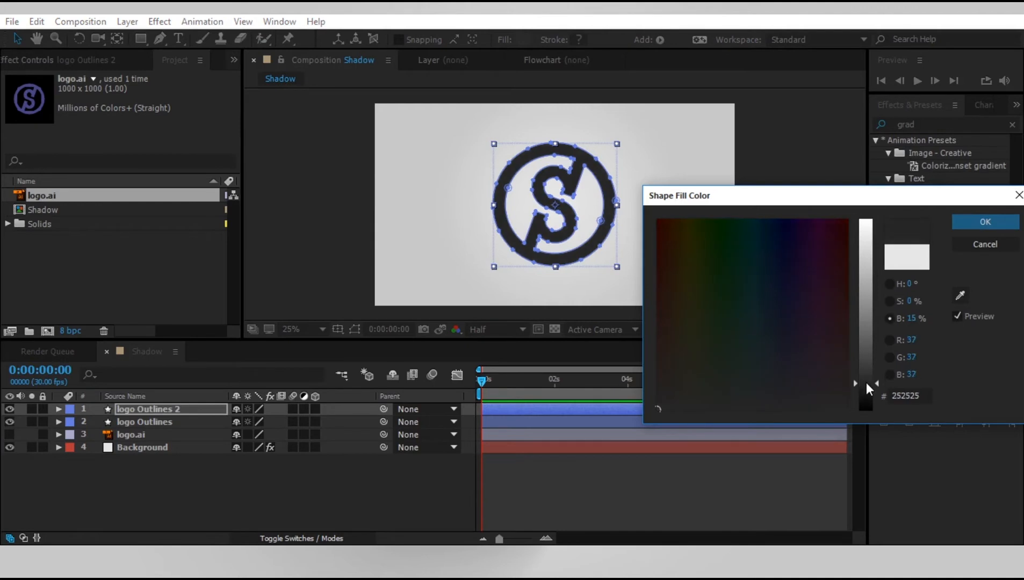
pyautogui.click(971, 221)
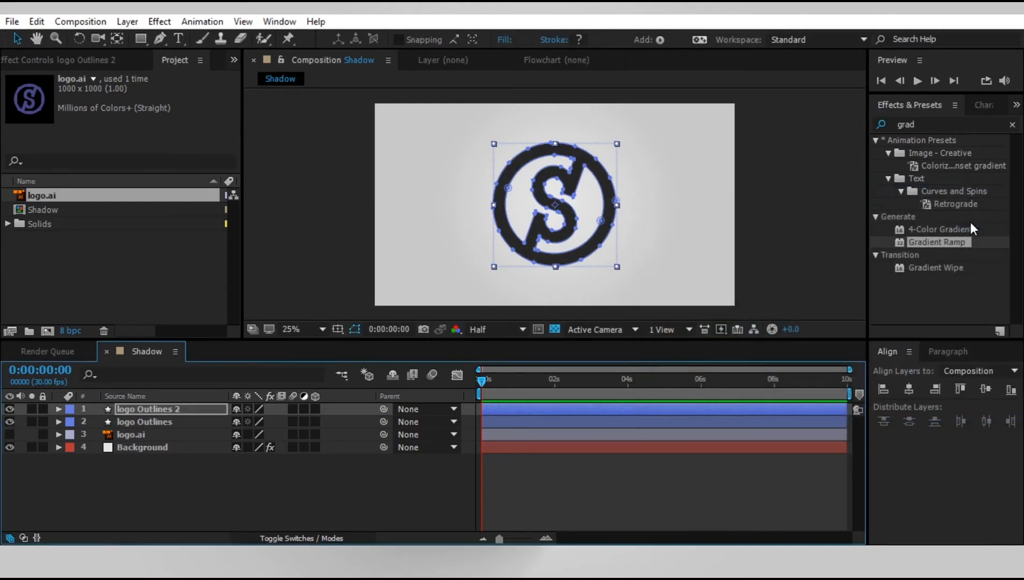
pyautogui.moveTo(164, 411); pyautogui.dragTo(165, 427)
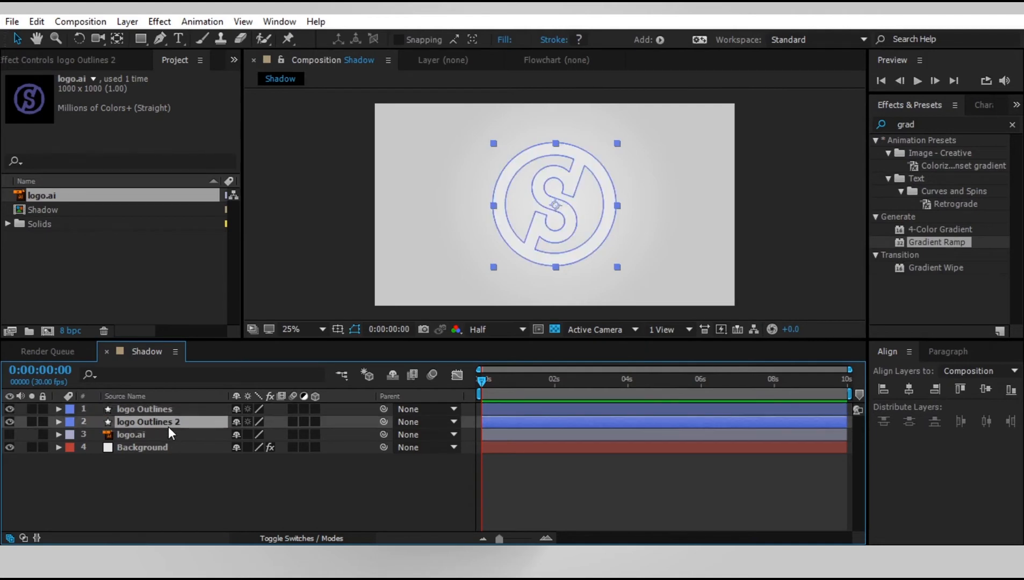
# Find the CC Radial Fast Blur effect by searching for "rad" and apply it to the dark logo Outlines 2 layer.
pyautogui.click(935, 123)
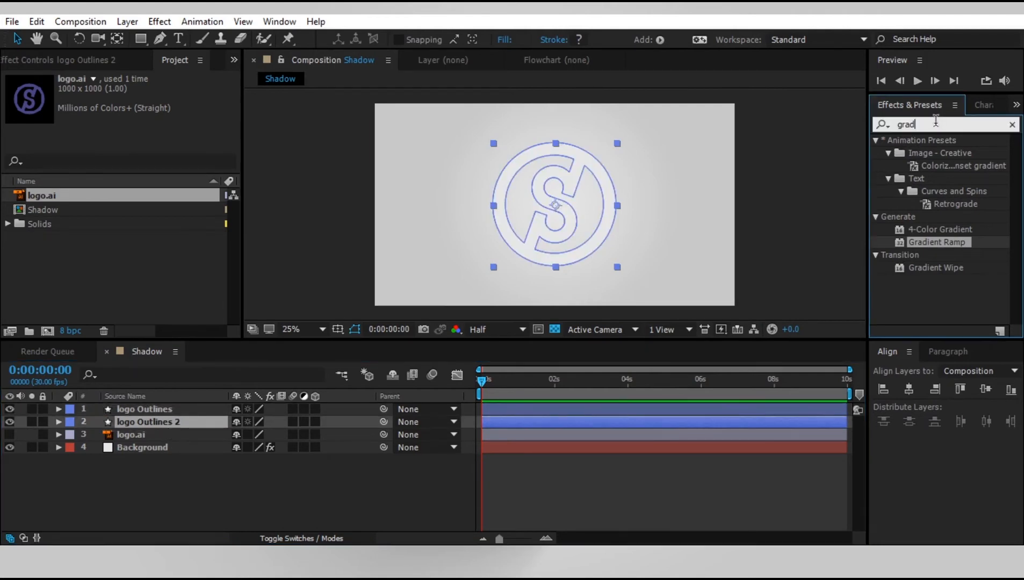
pyautogui.moveTo(936, 123); pyautogui.dragTo(893, 125)
pyautogui.write('rad')
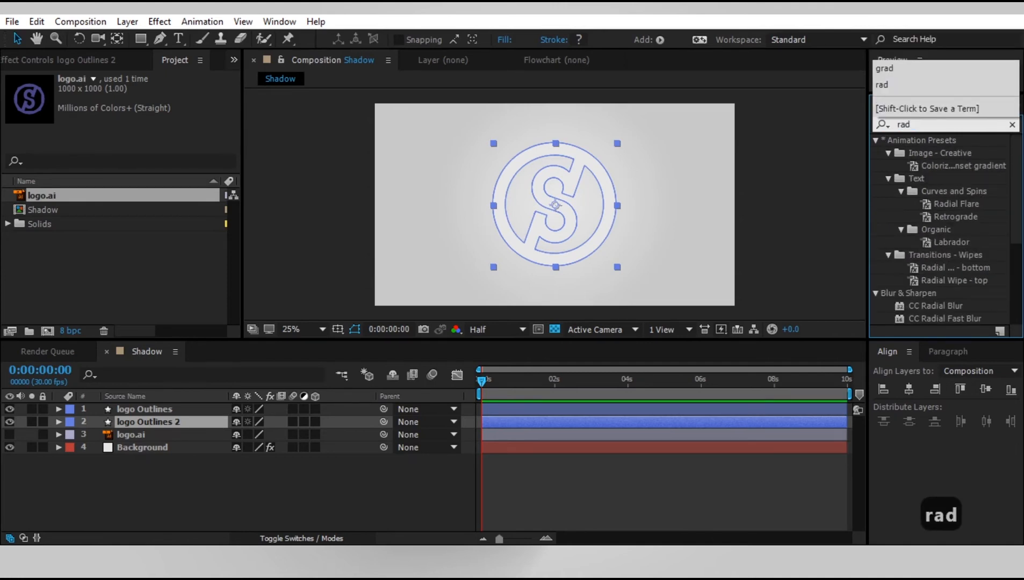
pyautogui.moveTo(937, 318); pyautogui.dragTo(151, 422)
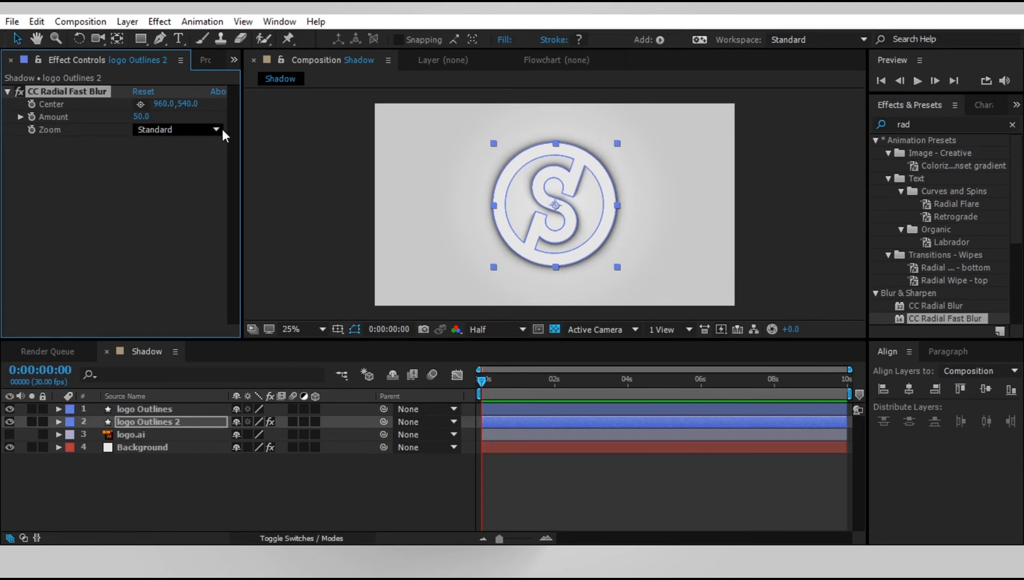
# Configure the radial blur with its center at 472, 152 above and left of the logo, amount 91 and zoom Brightest.
pyautogui.click(140, 104)
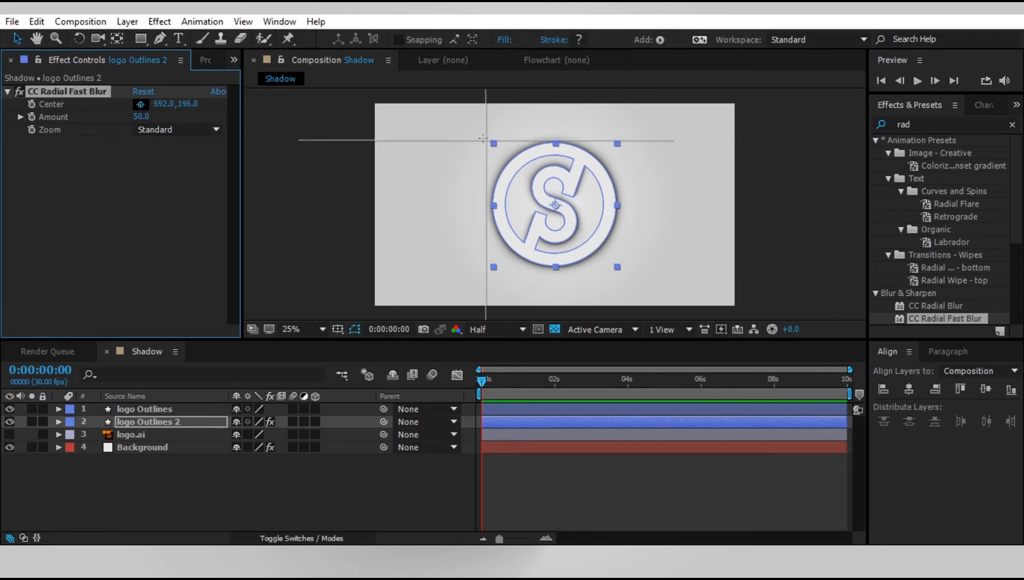
pyautogui.click(460, 134)
pyautogui.moveTo(461, 134); pyautogui.dragTo(481, 141)
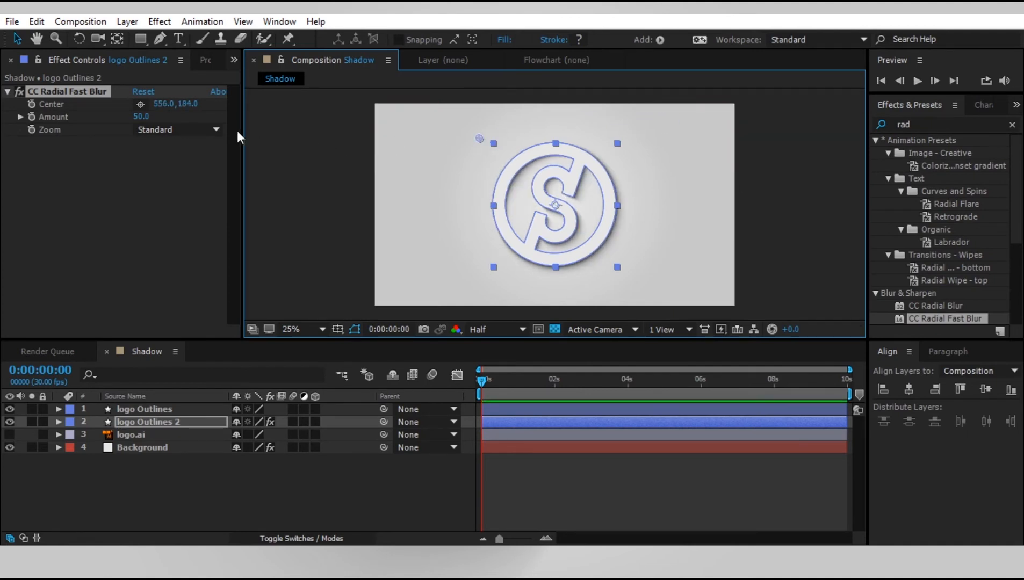
pyautogui.moveTo(146, 118); pyautogui.dragTo(180, 117)
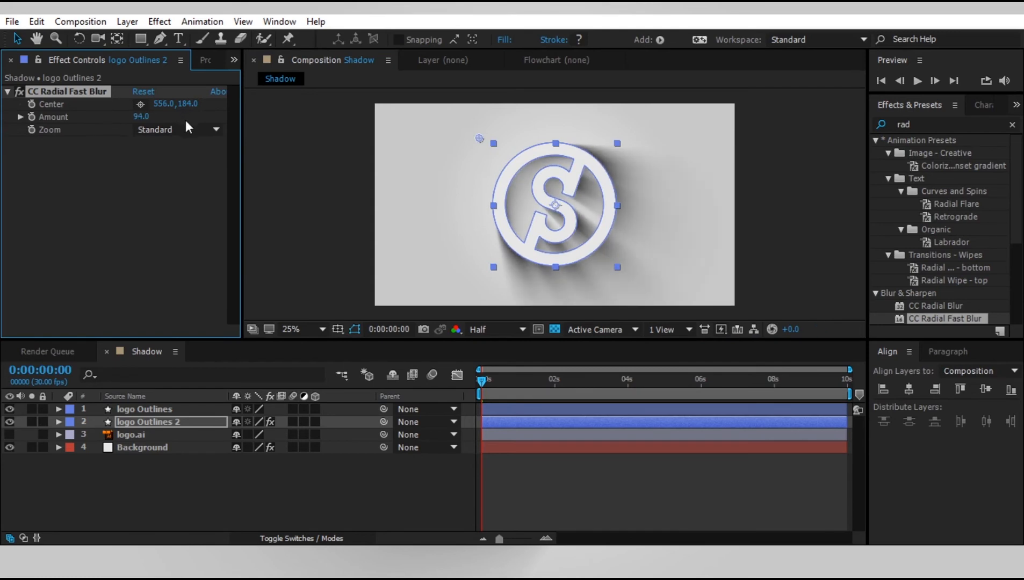
pyautogui.moveTo(483, 139); pyautogui.dragTo(457, 127)
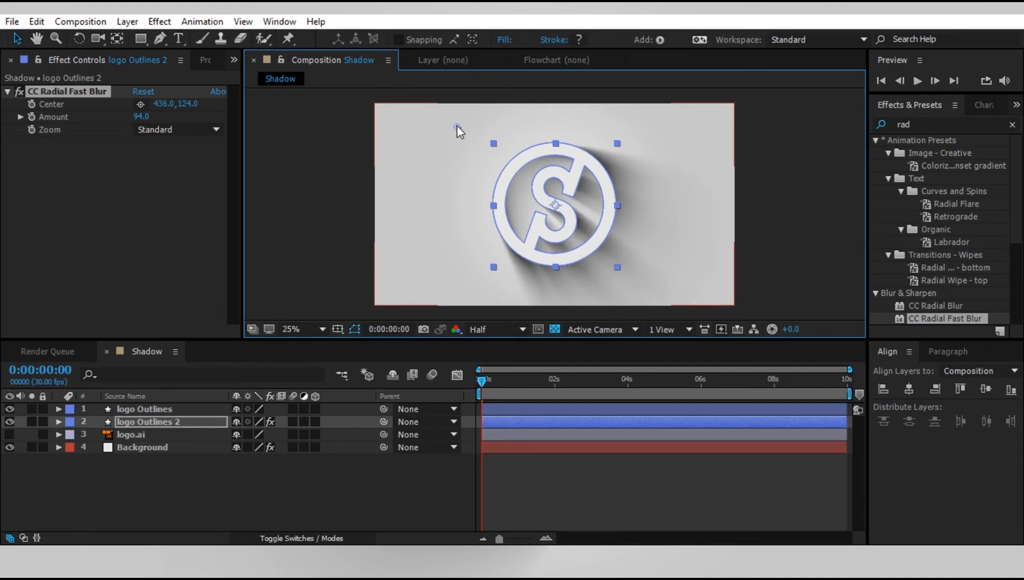
pyautogui.click(177, 130)
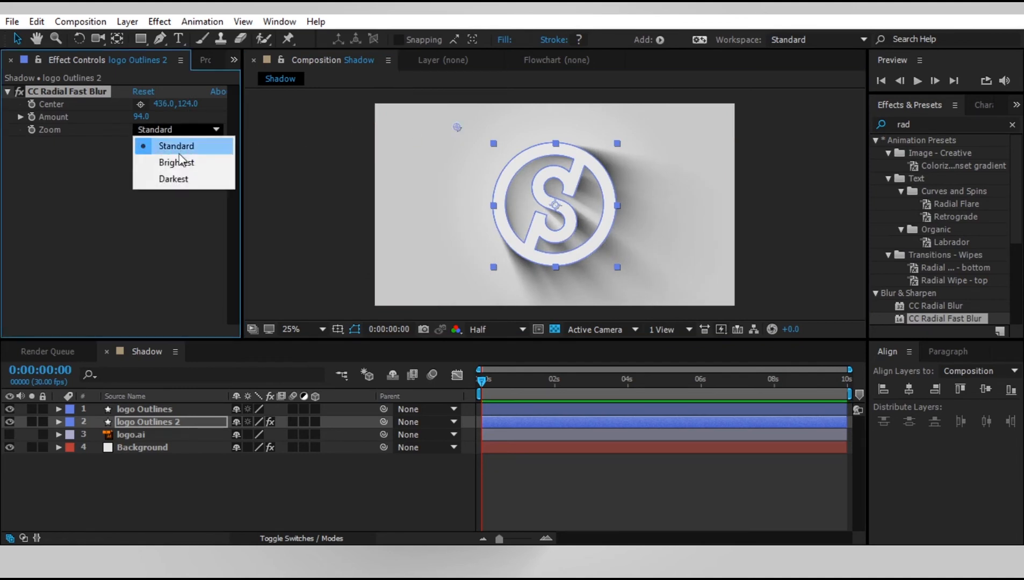
pyautogui.click(179, 162)
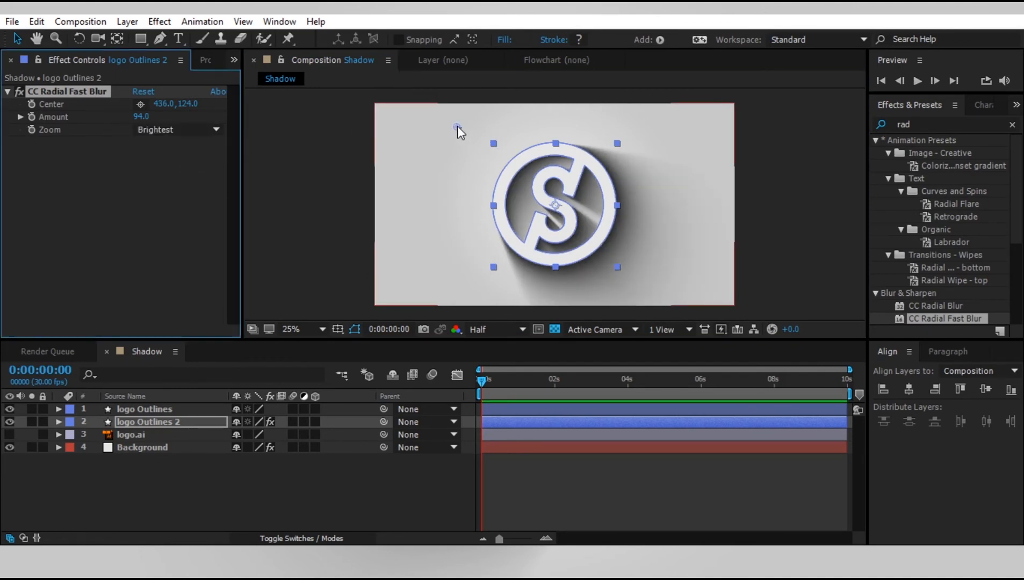
pyautogui.moveTo(457, 126)
pyautogui.mouseDown()
pyautogui.moveTo(603, 113)
pyautogui.moveTo(674, 127)
pyautogui.moveTo(464, 131)
pyautogui.mouseUp()
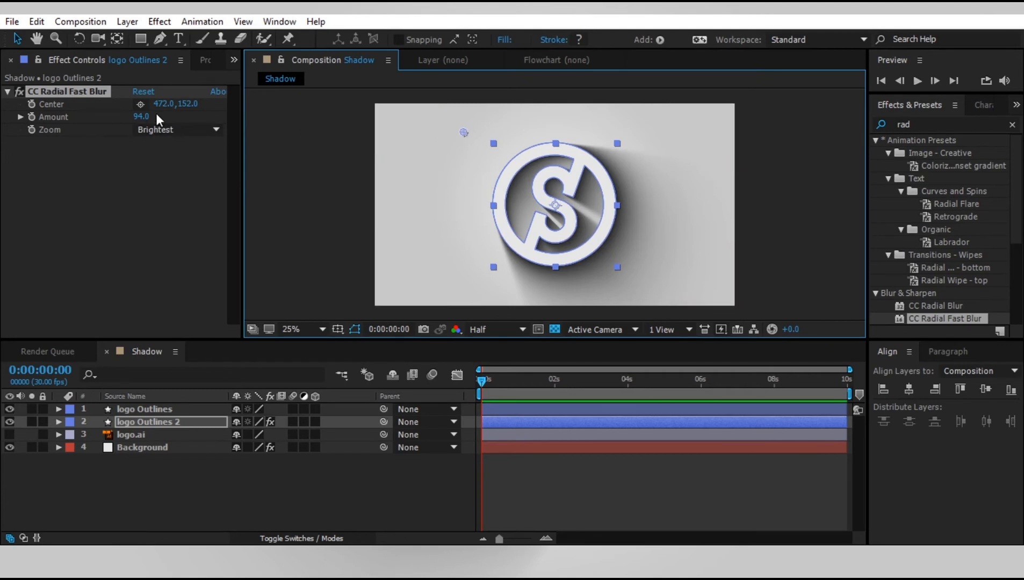
pyautogui.moveTo(146, 117); pyautogui.dragTo(145, 117)
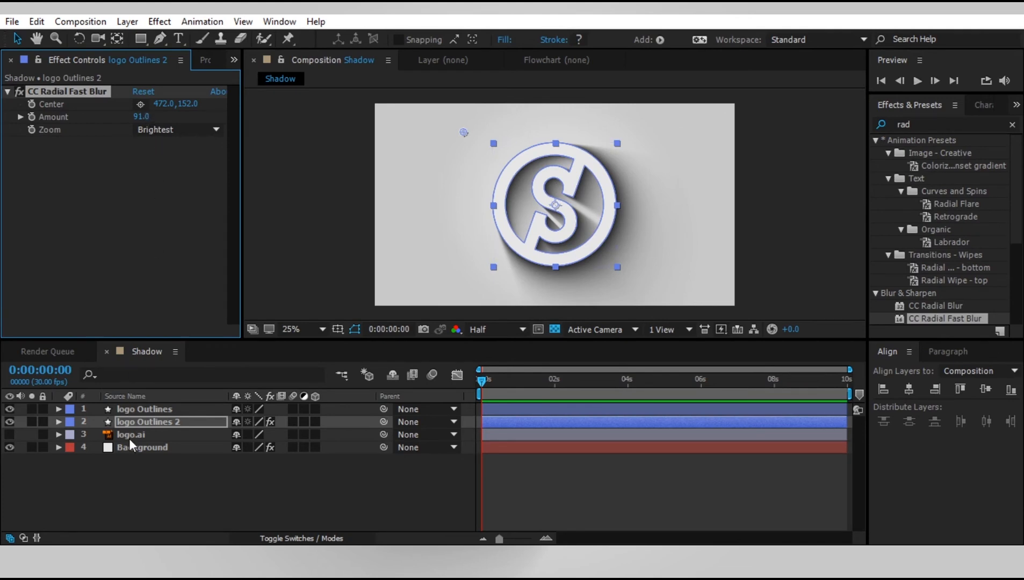
# Move the radial blur Center of logo Outlines 2 to 220, 120 and keyframe it at 0 seconds.
pyautogui.click(59, 422)
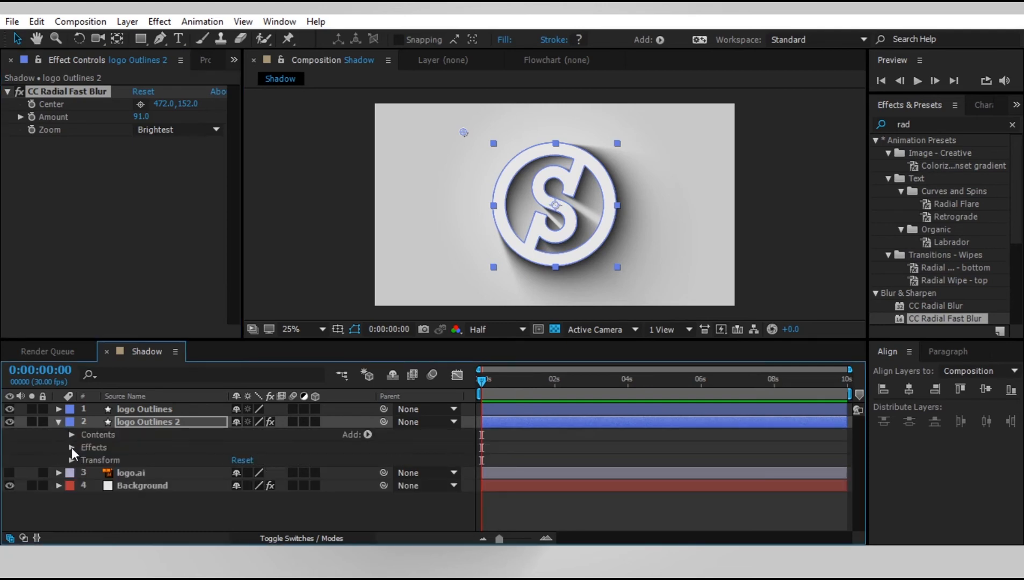
pyautogui.click(71, 447)
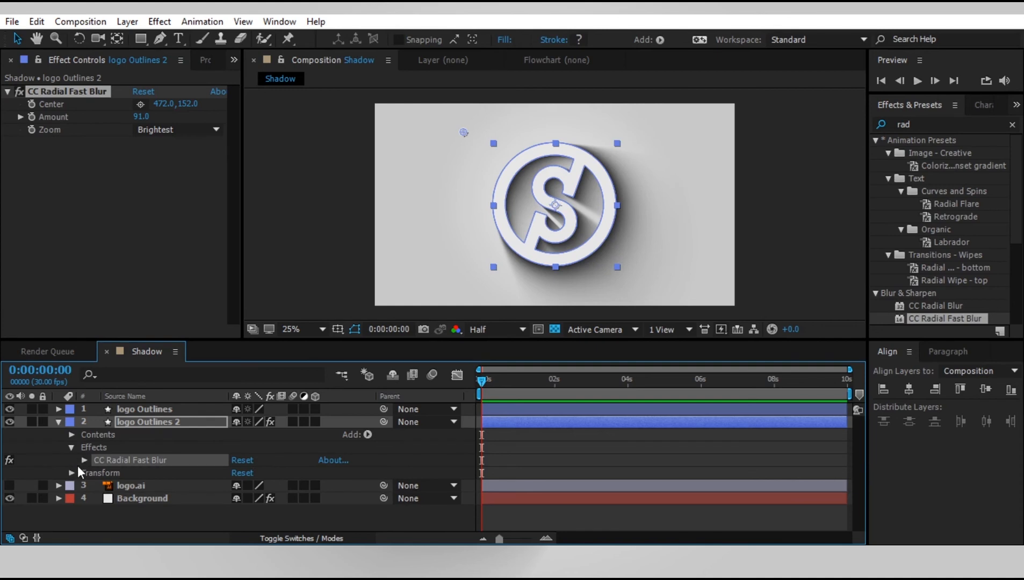
pyautogui.click(84, 461)
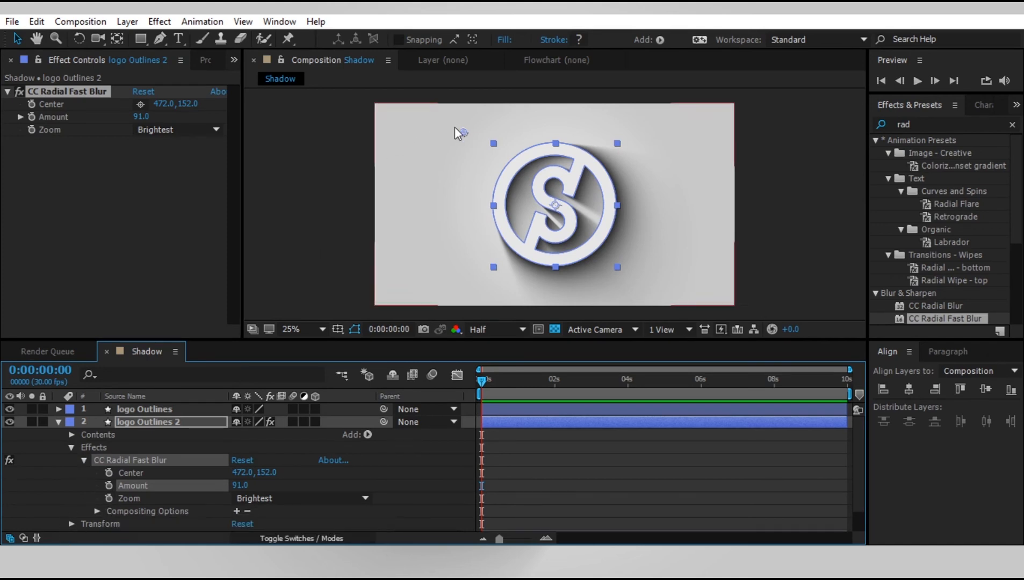
pyautogui.moveTo(463, 132); pyautogui.dragTo(417, 127)
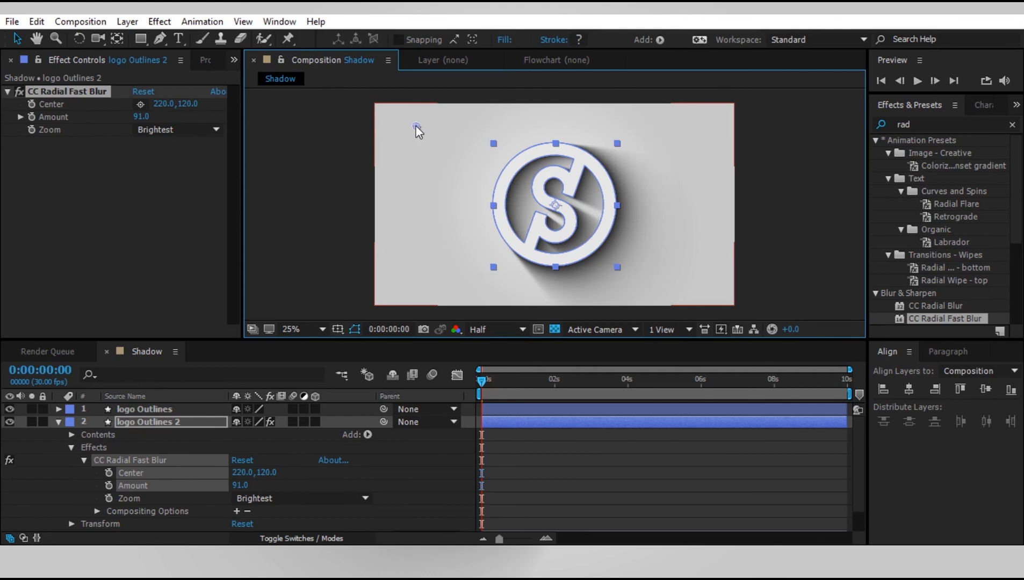
pyautogui.click(108, 473)
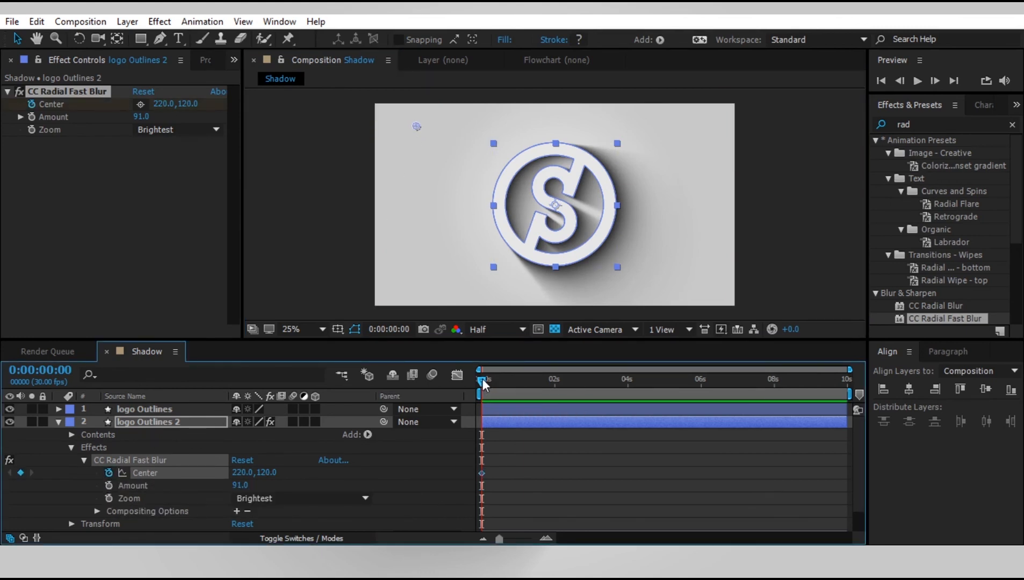
# At frame 20, add a second Center keyframe by moving the blur center to the logo's upper right at 1672, 100.
pyautogui.moveTo(482, 381); pyautogui.dragTo(508, 385)
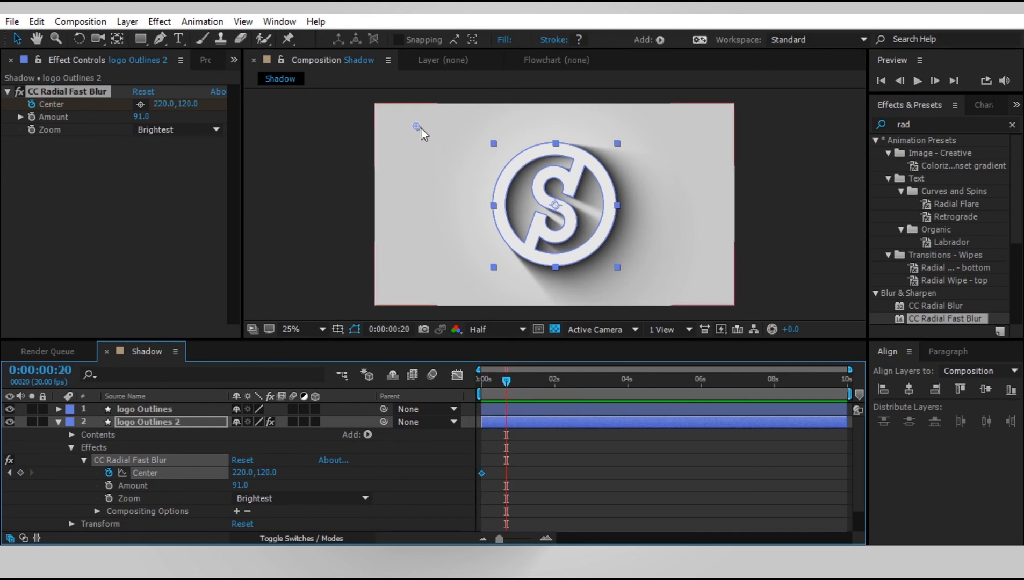
pyautogui.moveTo(417, 127); pyautogui.dragTo(690, 122)
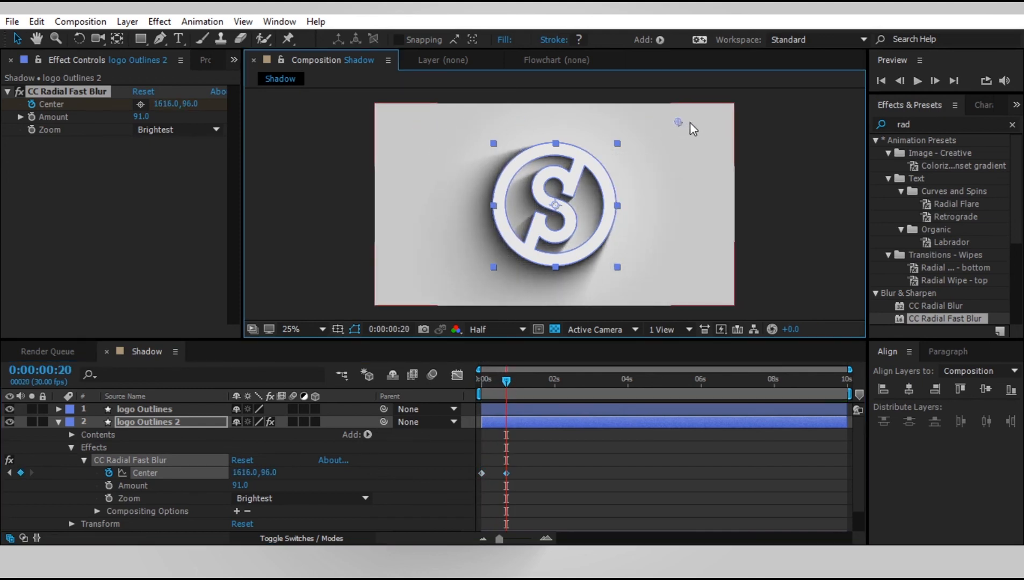
pyautogui.click(774, 204)
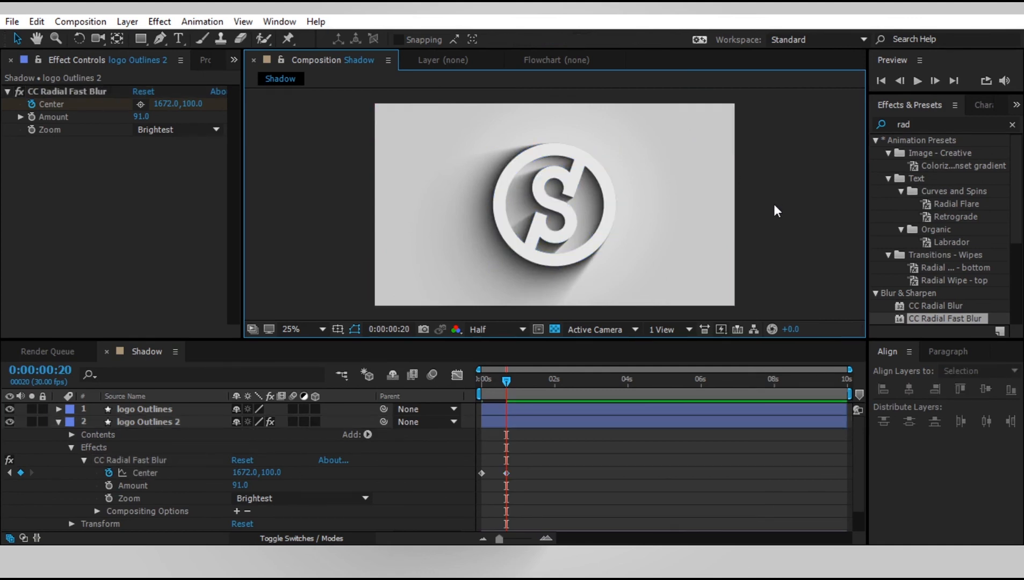
# End the work area at 0:00:01:17 and preview the shadow animation in a maximized composition view.
pyautogui.click(538, 390)
pyautogui.press('n')
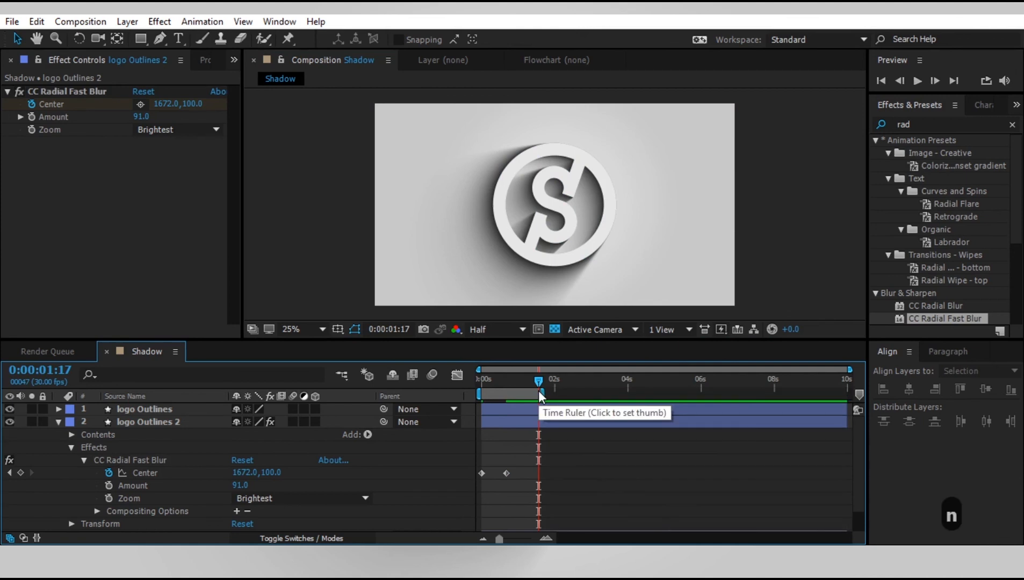
pyautogui.click(349, 265)
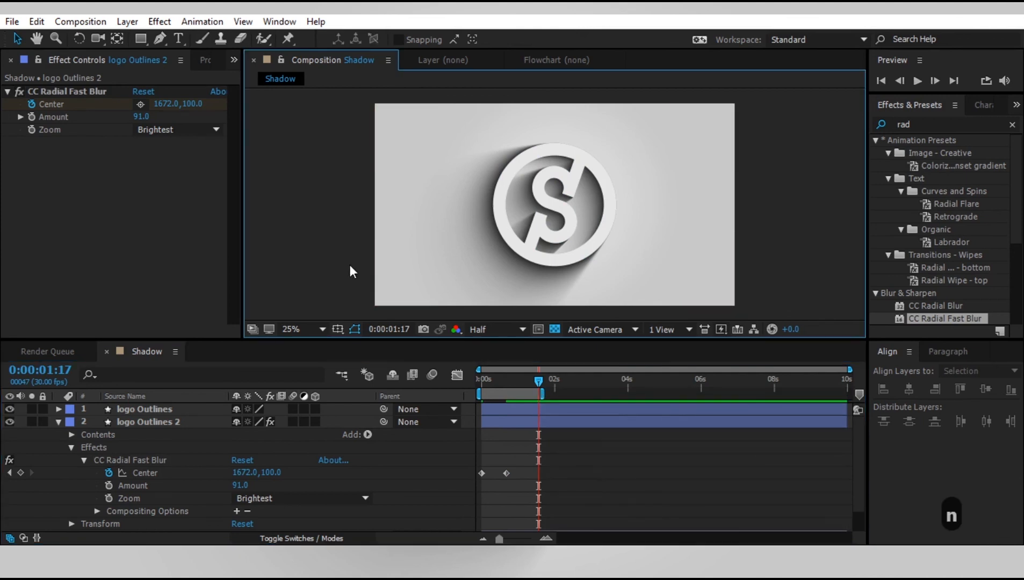
pyautogui.press('`')
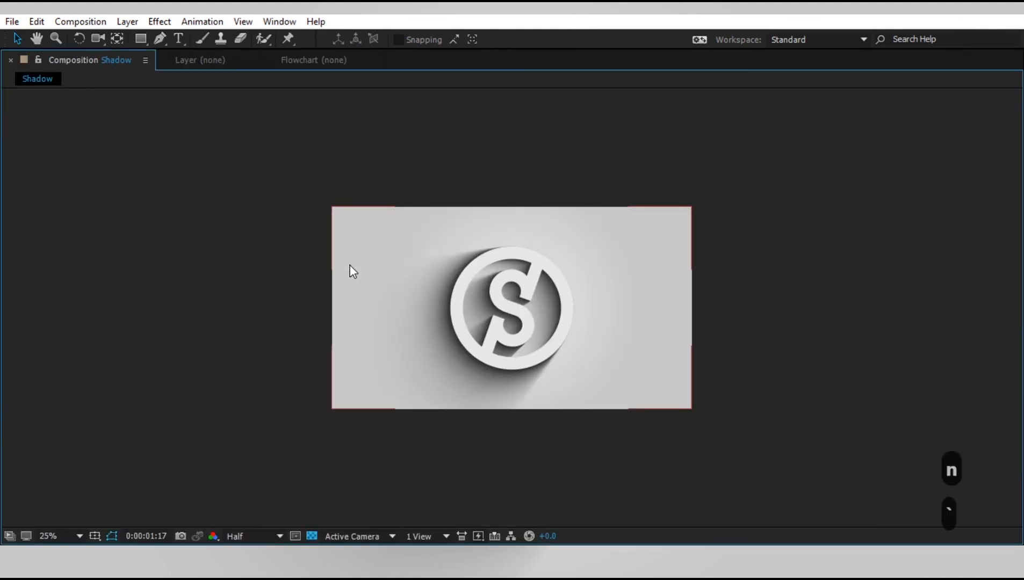
pyautogui.press('space')
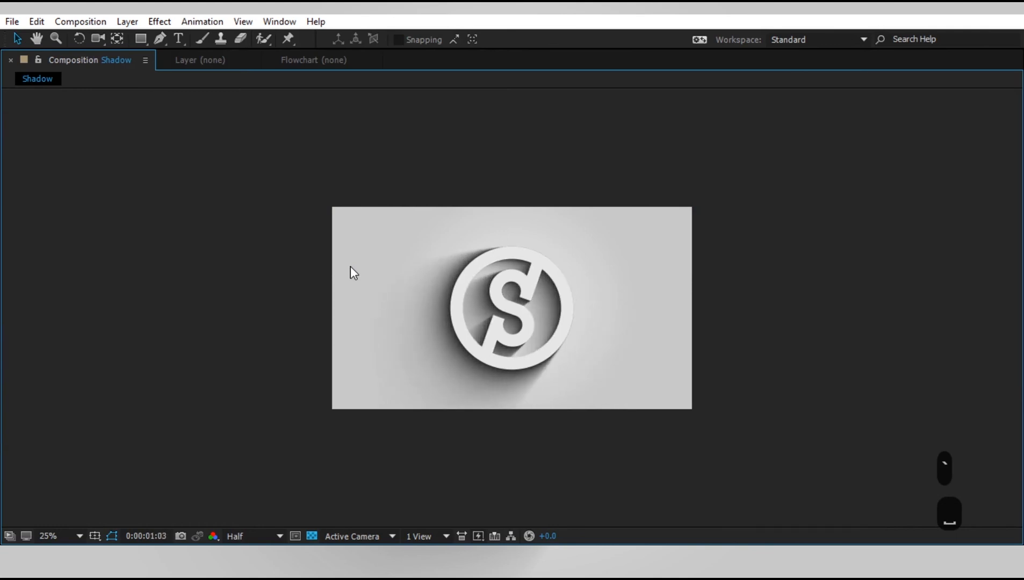